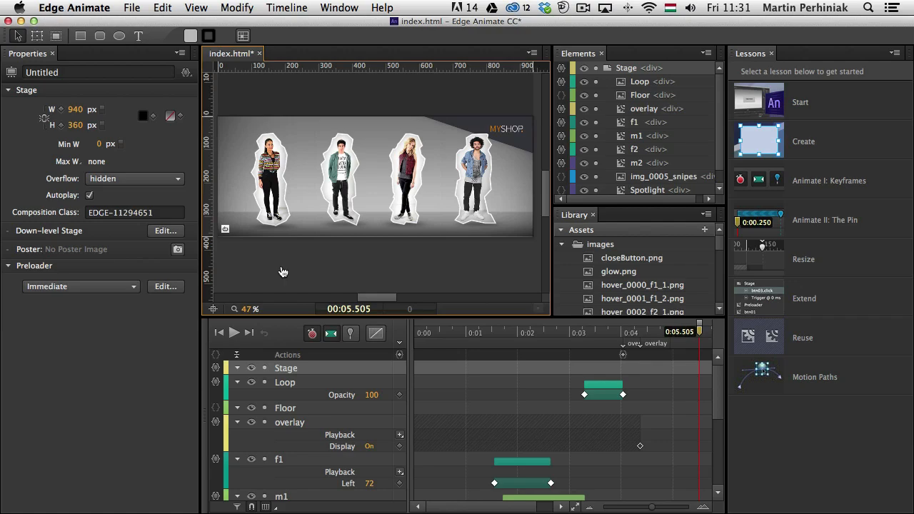
- Switch to InDesign and preview the animation.indd page in the SWF Preview, triggering the first line's animation with its button
{"action": "key", "text": "super+Tab"}
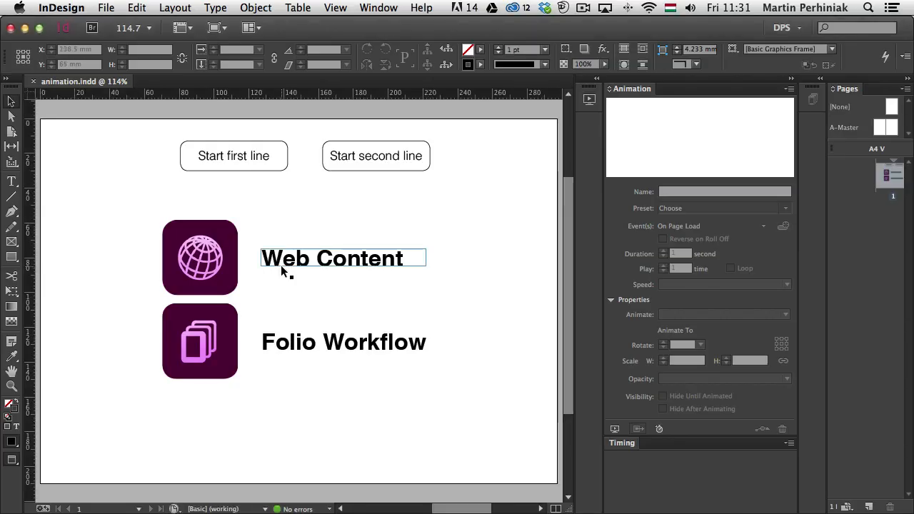
{"action": "left_click", "coordinate": [392, 228]}
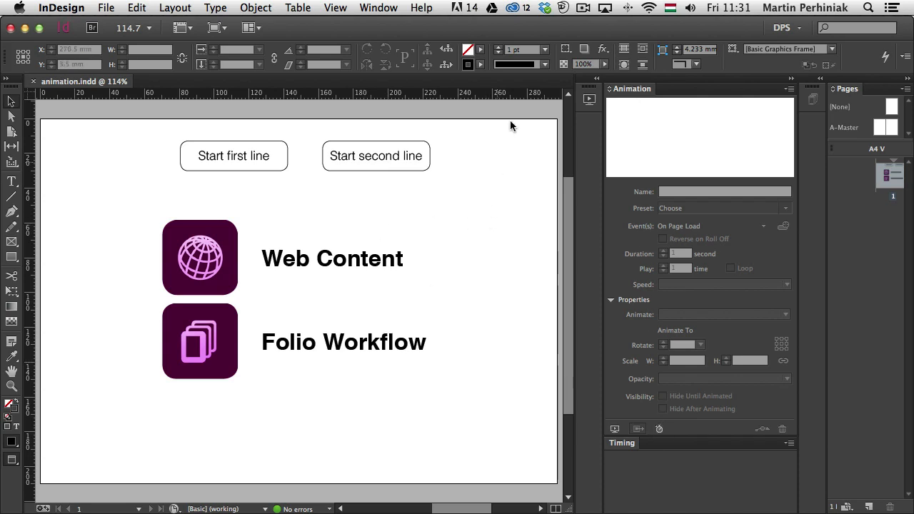
{"action": "left_click", "coordinate": [597, 79]}
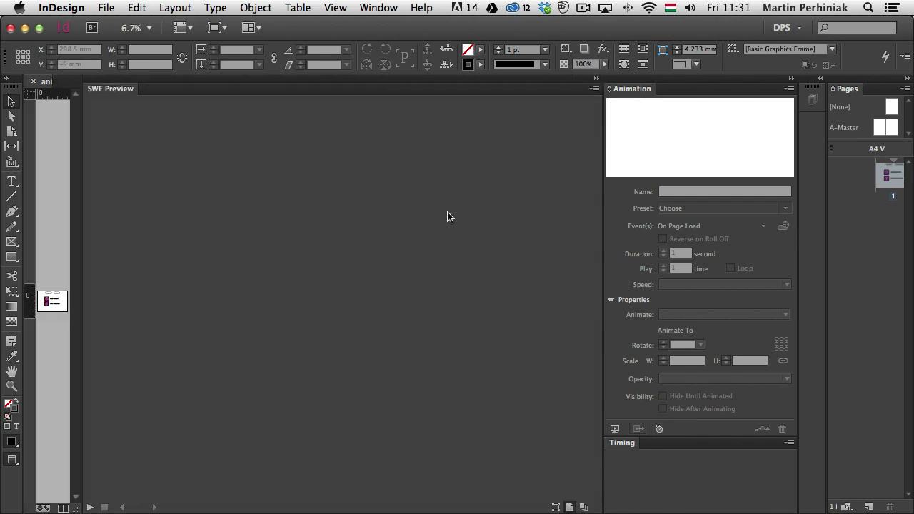
{"action": "left_click", "coordinate": [90, 507]}
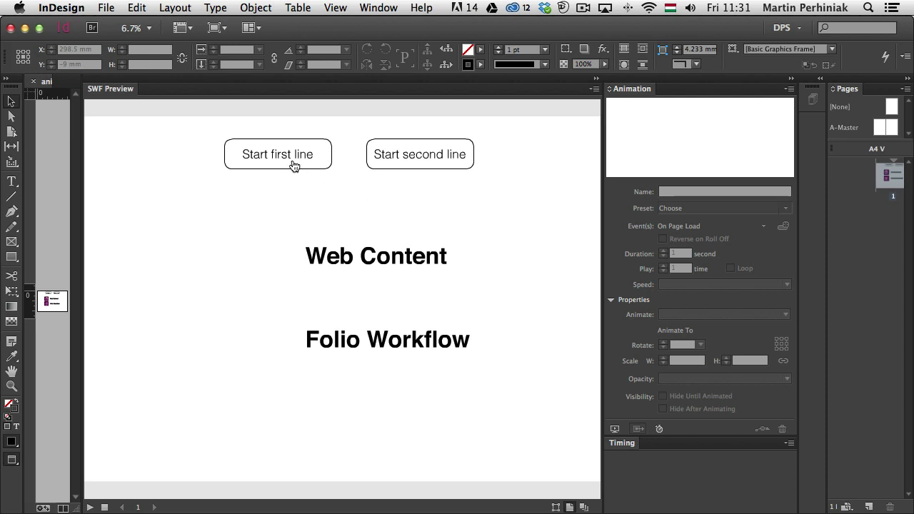
{"action": "left_click", "coordinate": [267, 164]}
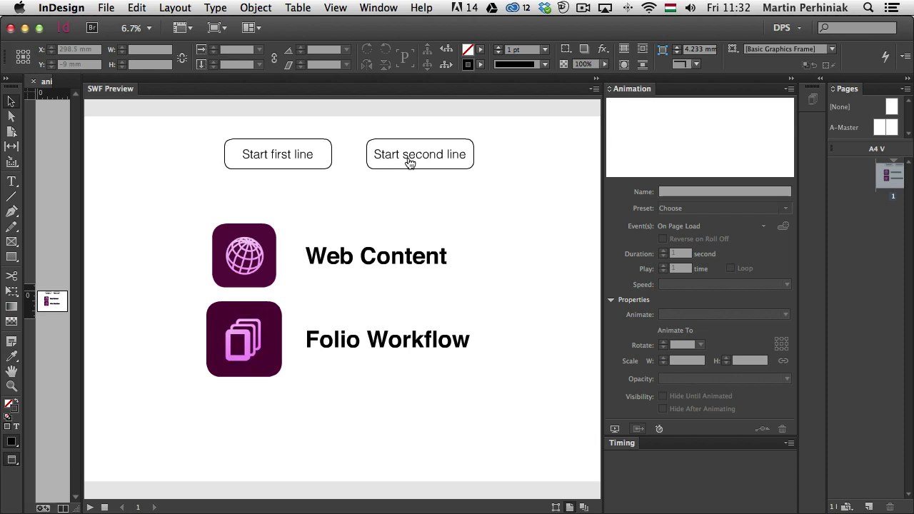
- Switch to Chrome and view the Edge and The Modern Web sample from the Edge Animate showcase, examining its scrolling animation
{"action": "key", "text": "super+Tab"}
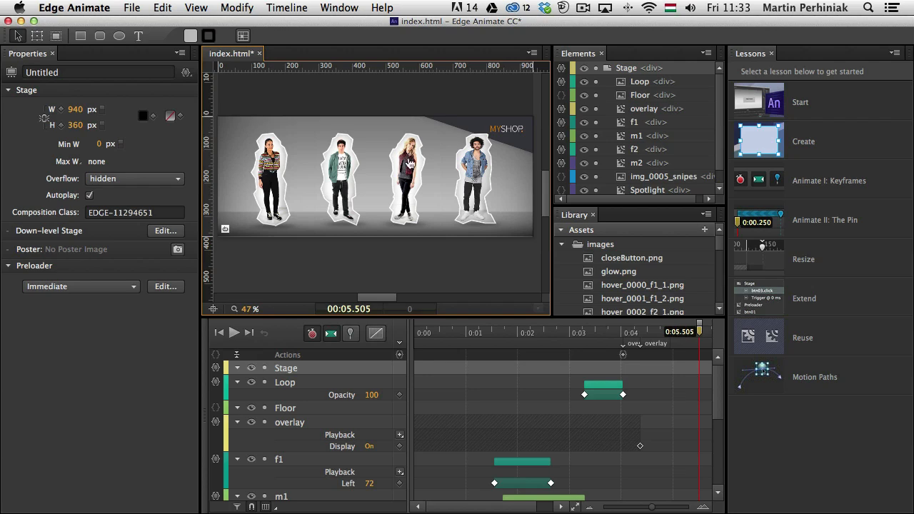
{"action": "key", "text": "super+Tab"}
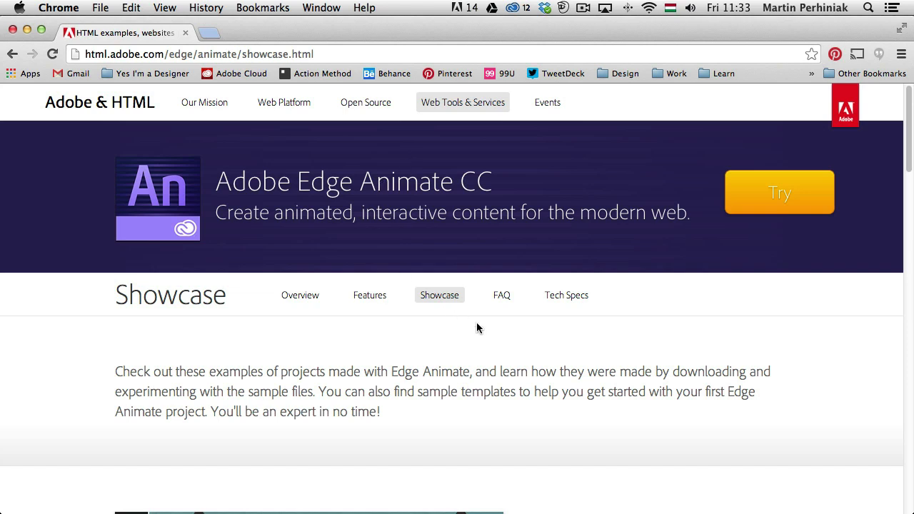
{"action": "scroll", "coordinate": [313, 322], "scroll_direction": "down", "scroll_amount": 5}
{"action": "scroll", "coordinate": [313, 326], "scroll_direction": "down", "scroll_amount": 3}
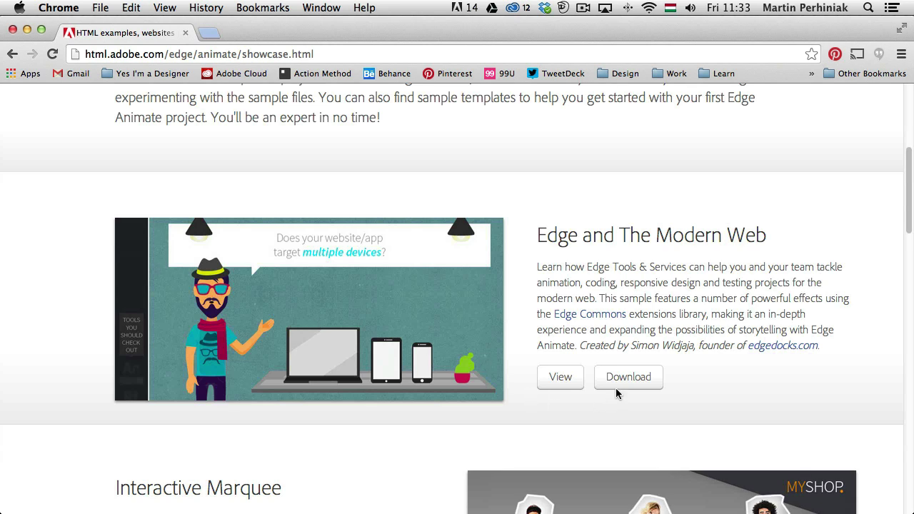
{"action": "left_click", "coordinate": [561, 378]}
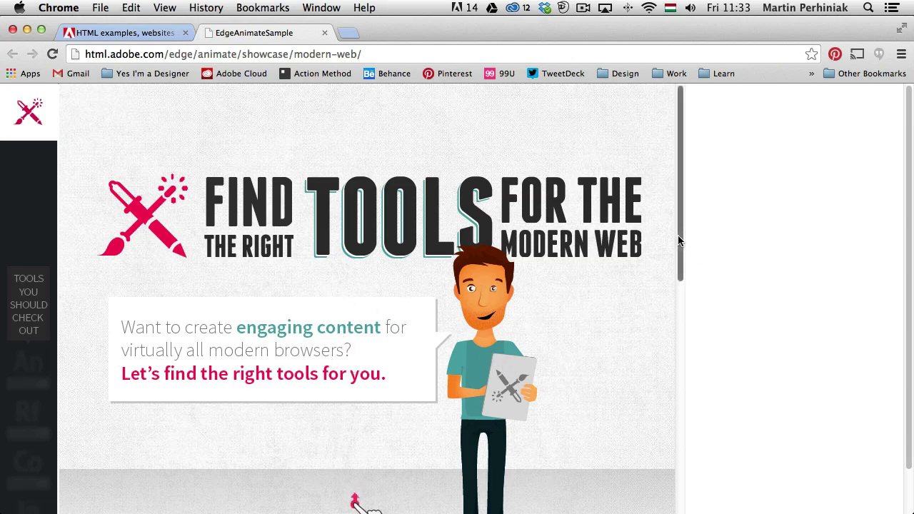
{"action": "left_click_drag", "start_coordinate": [679, 241], "coordinate": [685, 513]}
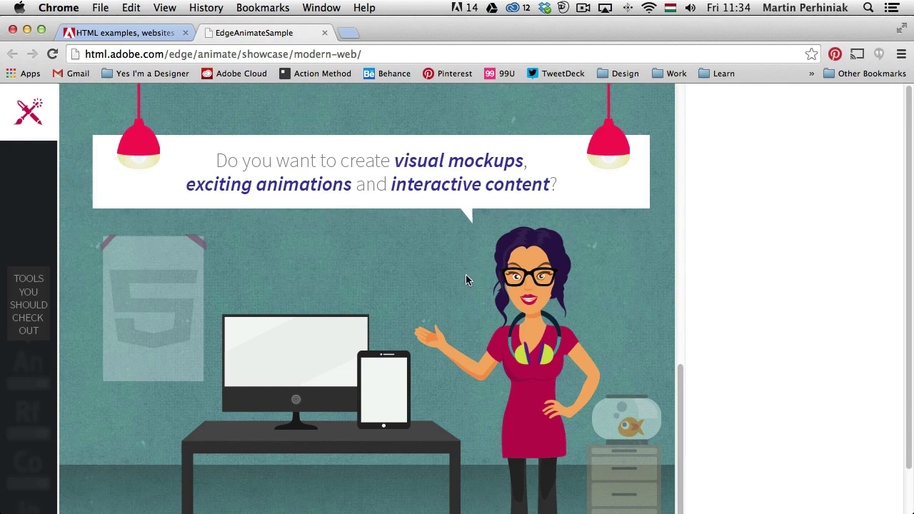
- Close the sample page and open index.an from the downloaded EdgeAnimateCC_Sample_InteractiveMarquee folder in Edge Animate
{"action": "left_click", "coordinate": [324, 34]}
{"action": "scroll", "coordinate": [347, 179], "scroll_direction": "down", "scroll_amount": 5}
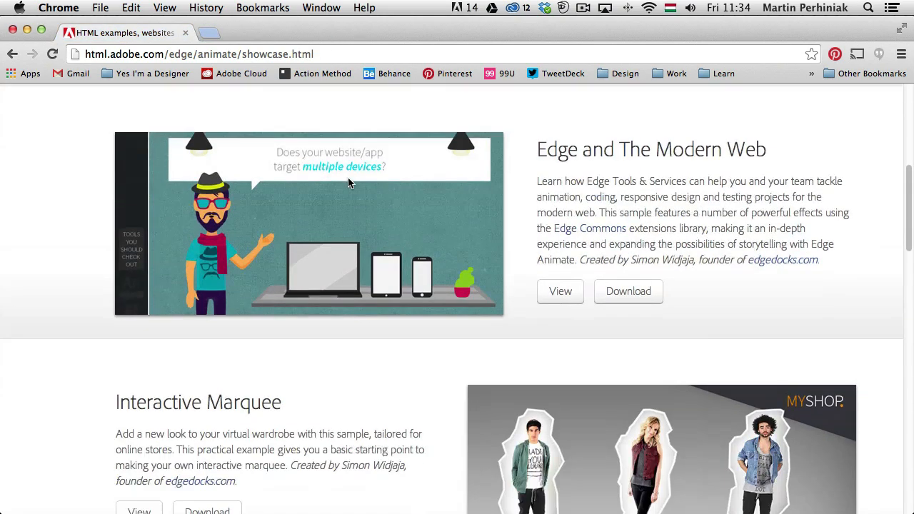
{"action": "scroll", "coordinate": [347, 183], "scroll_direction": "down", "scroll_amount": 1}
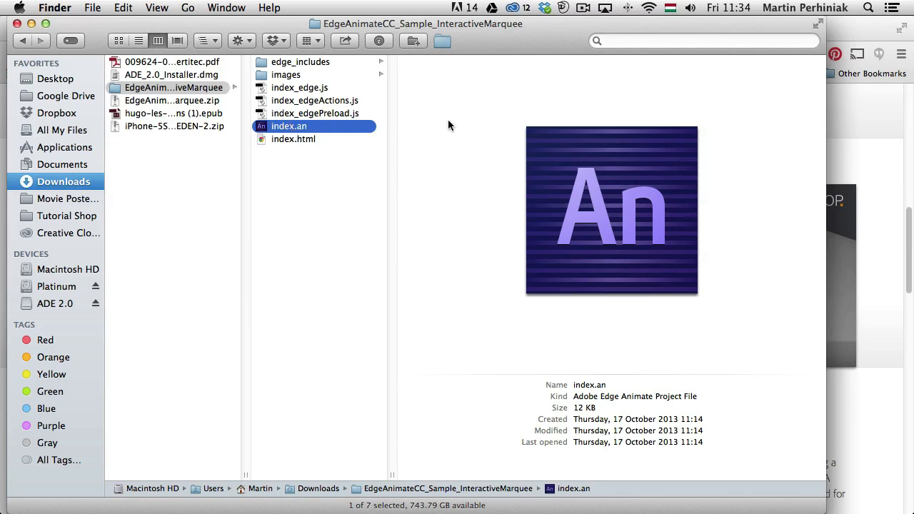
{"action": "double_click", "coordinate": [306, 129]}
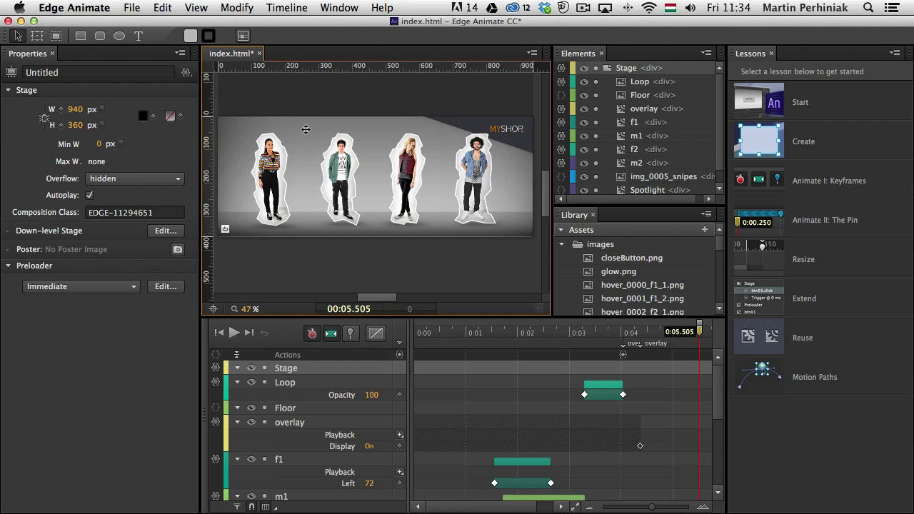
- Capture the stage at the current playhead position as the poster image and open the publish settings
{"action": "left_click", "coordinate": [178, 251]}
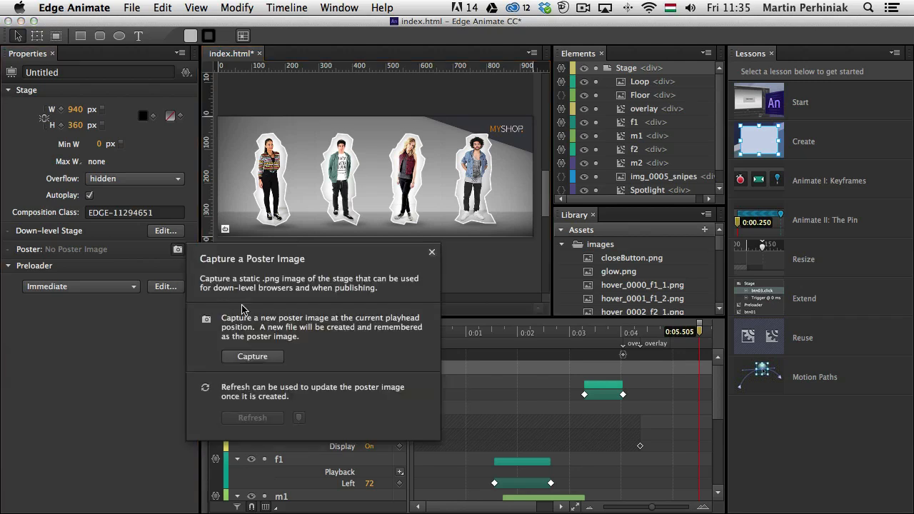
{"action": "left_click", "coordinate": [264, 358]}
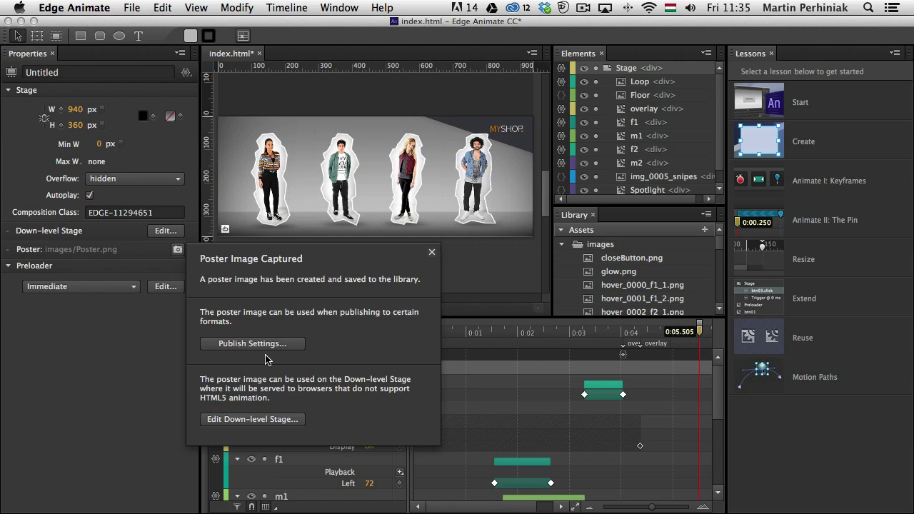
{"action": "left_click", "coordinate": [251, 349]}
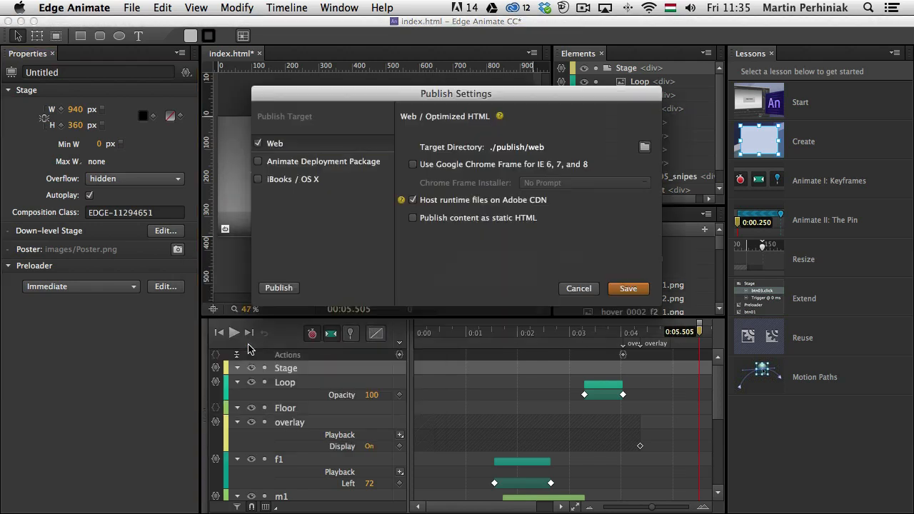
- Make Animate Deployment Package the only publish target instead of Web, with the Desktop as its target directory
{"action": "left_click", "coordinate": [305, 169]}
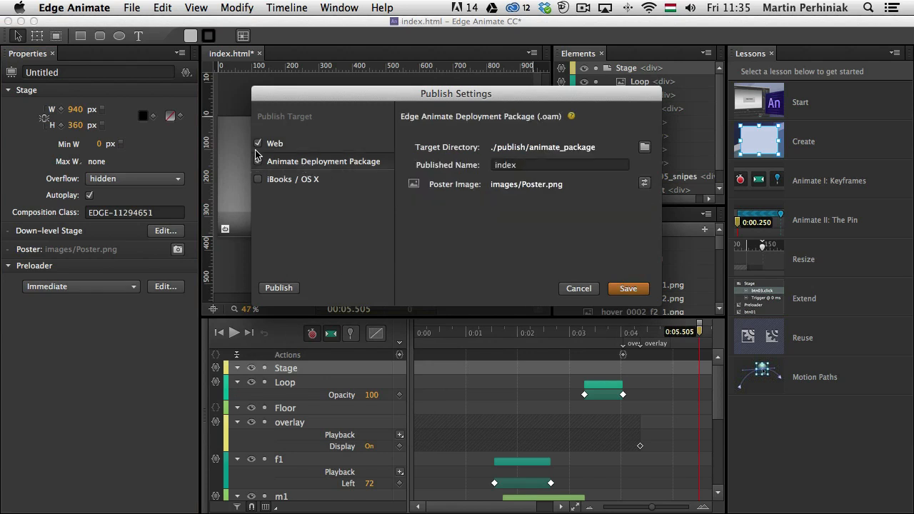
{"action": "left_click", "coordinate": [256, 148]}
{"action": "left_click", "coordinate": [285, 165]}
{"action": "left_click", "coordinate": [644, 147]}
{"action": "left_click", "coordinate": [348, 203]}
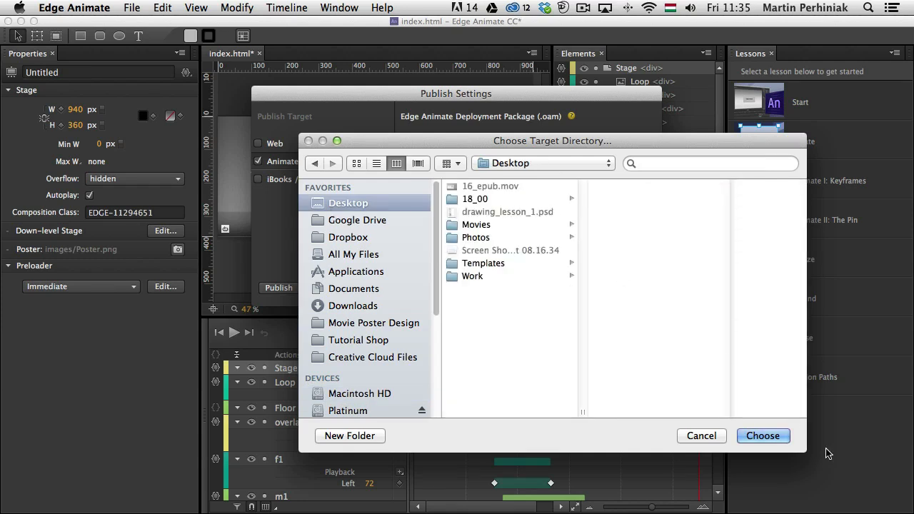
{"action": "left_click", "coordinate": [762, 436]}
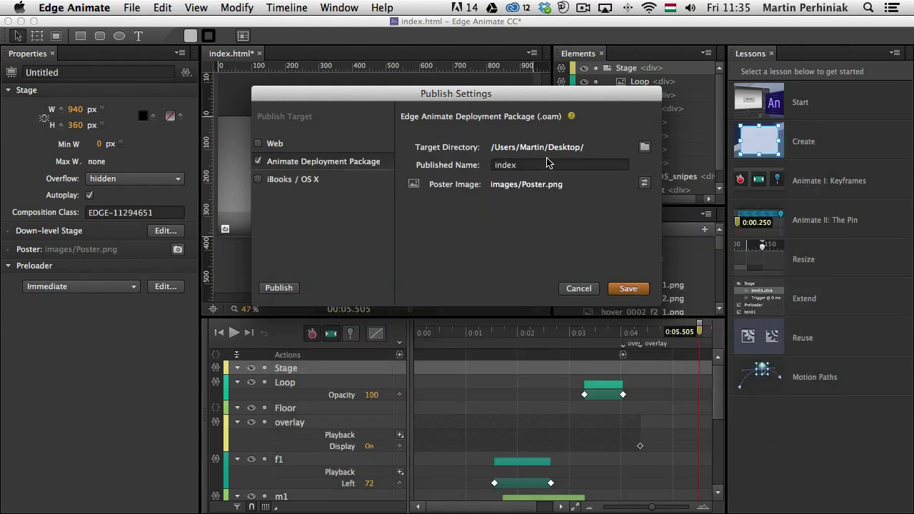
- Set the deployment package's published name to fashion
{"action": "left_click", "coordinate": [522, 167]}
{"action": "left_click_drag", "start_coordinate": [522, 166], "coordinate": [445, 161]}
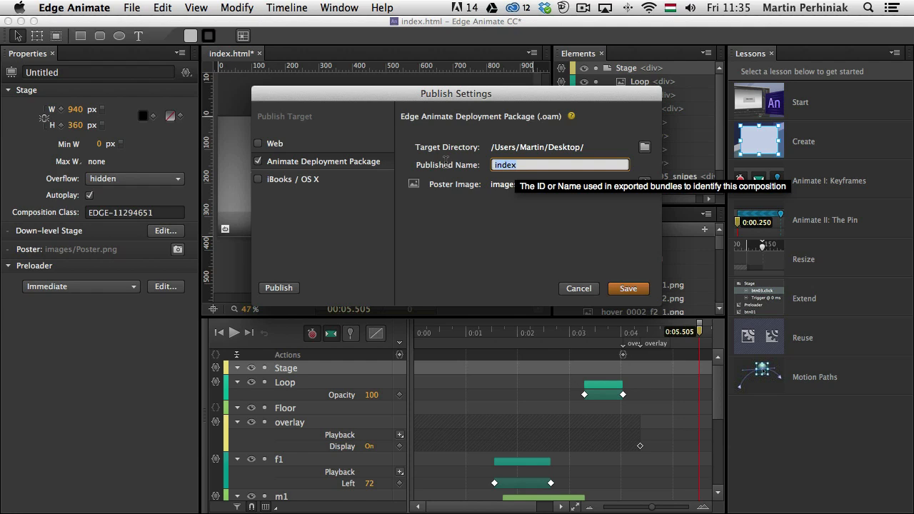
{"action": "type", "text": "fash"}
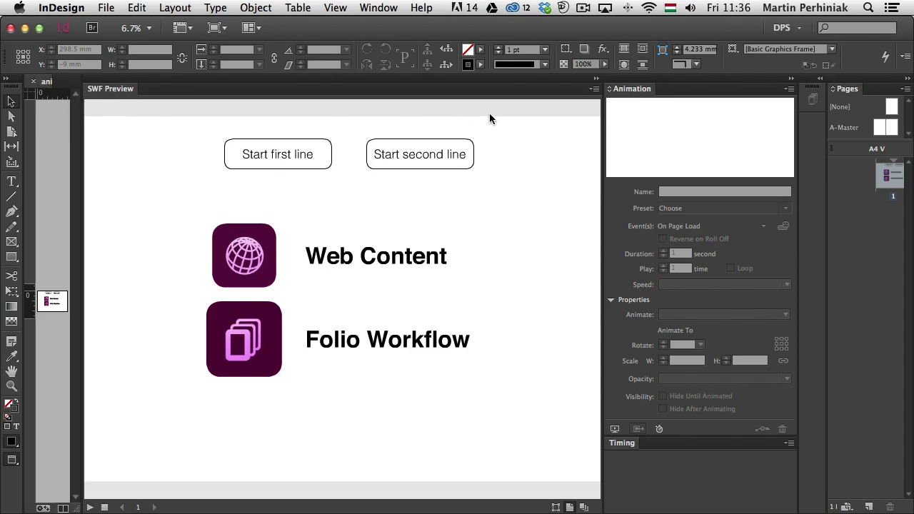
- Collapse the SWF Preview, Animation and Timing panels and expand the Folio Builder panel in InDesign
{"action": "left_click", "coordinate": [593, 80]}
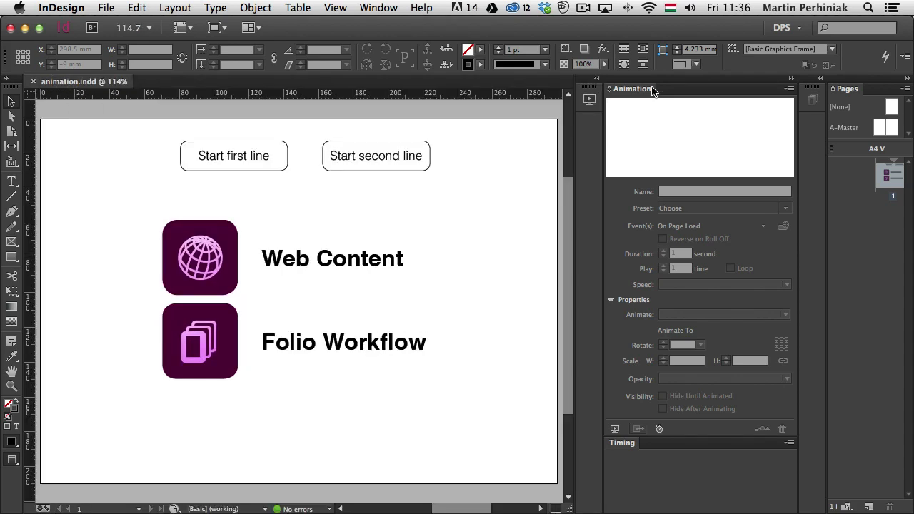
{"action": "left_click", "coordinate": [791, 79]}
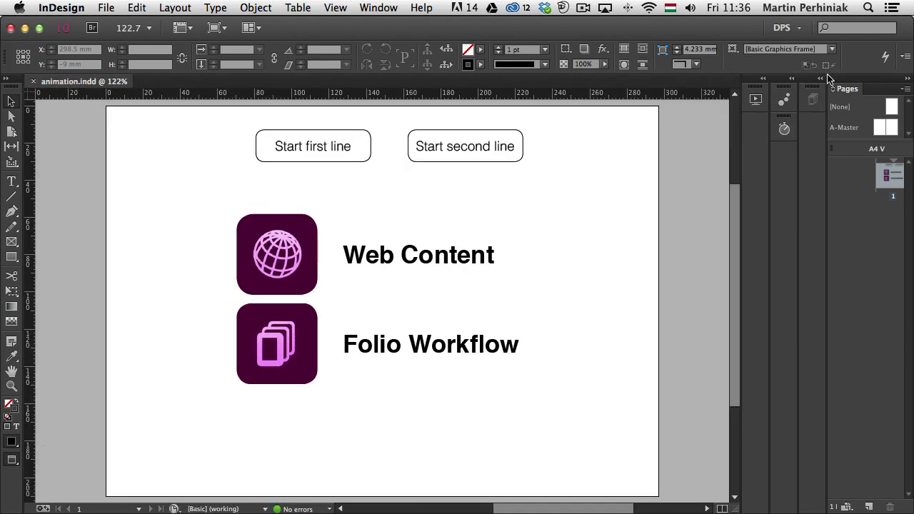
{"action": "left_click", "coordinate": [819, 79]}
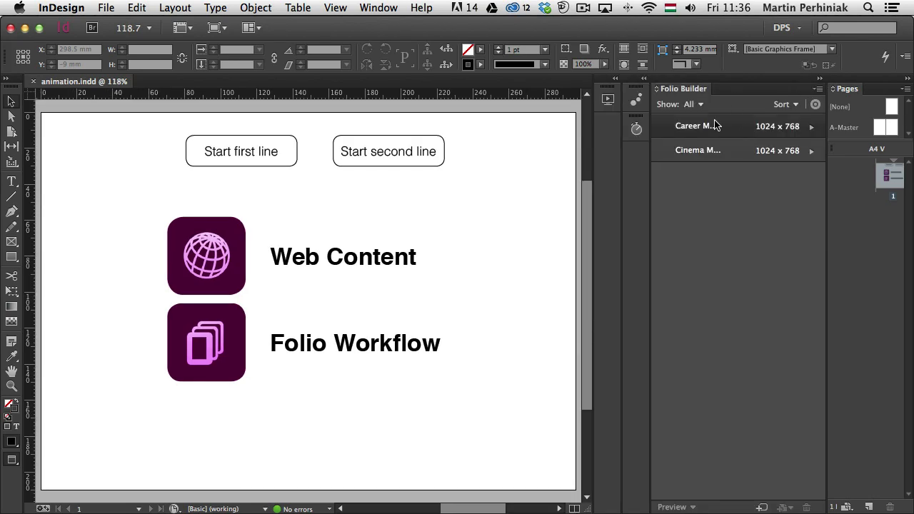
{"action": "mouse_move", "coordinate": [712, 122]}
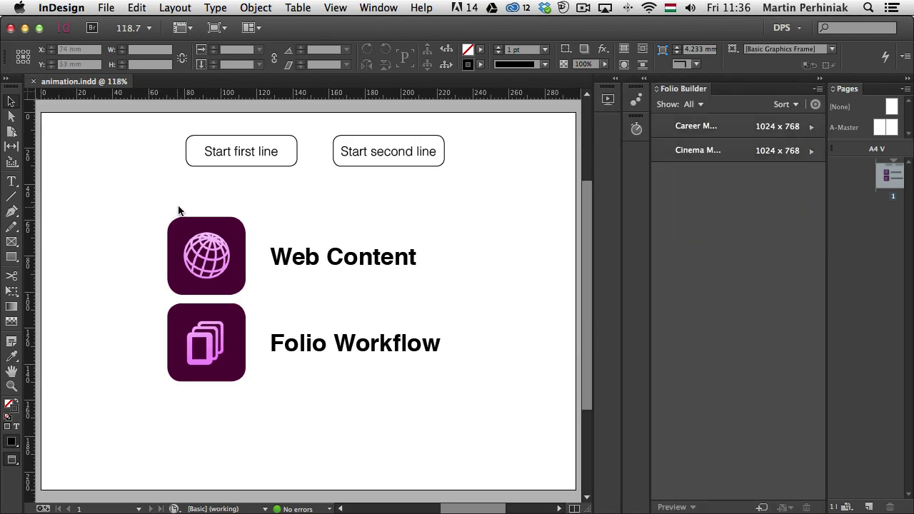
- Close animation.indd and create a one-page document with the Digital Publishing intent and the landscape iPad size of 1024 x 768 px
{"action": "key", "text": "super+w"}
{"action": "left_click", "coordinate": [107, 7]}
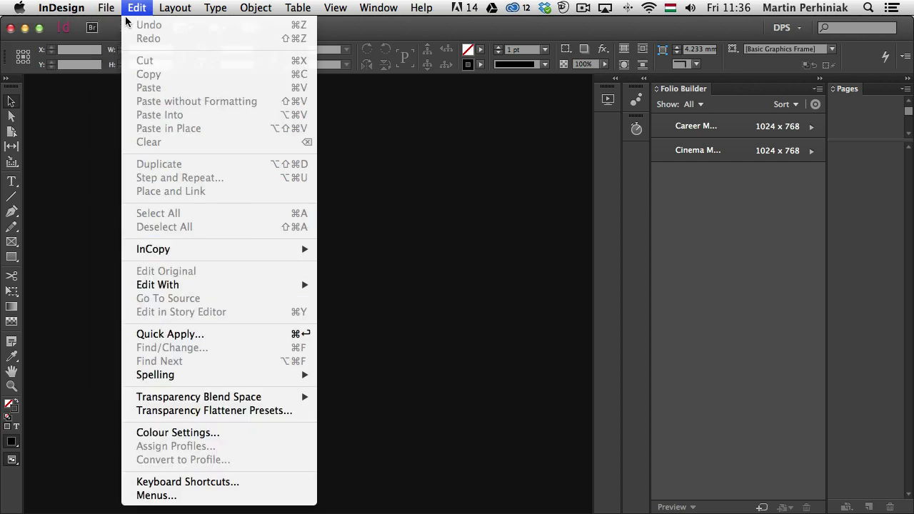
{"action": "mouse_move", "coordinate": [178, 25]}
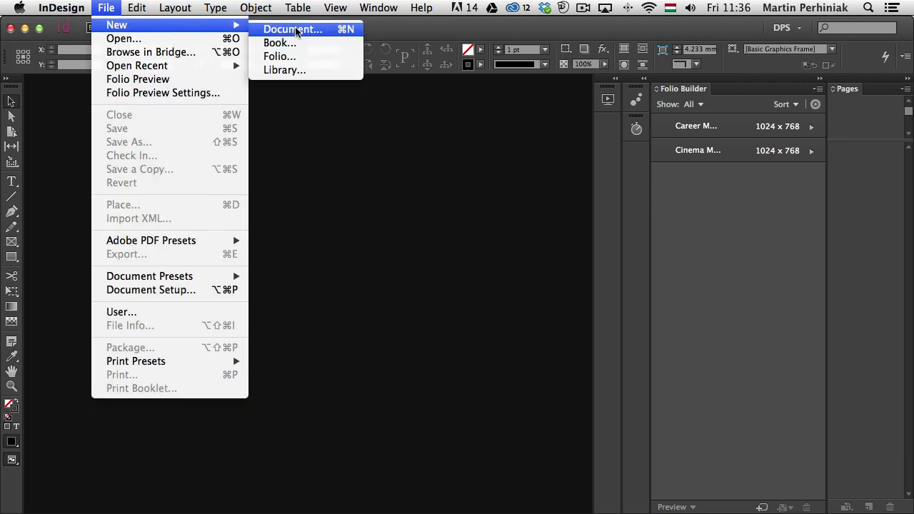
{"action": "left_click", "coordinate": [295, 30]}
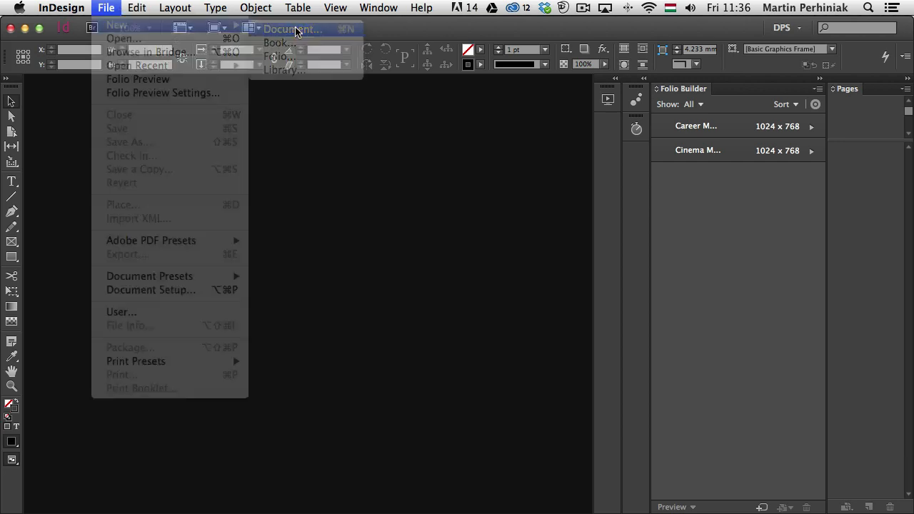
{"action": "left_click_drag", "start_coordinate": [457, 106], "coordinate": [291, 103]}
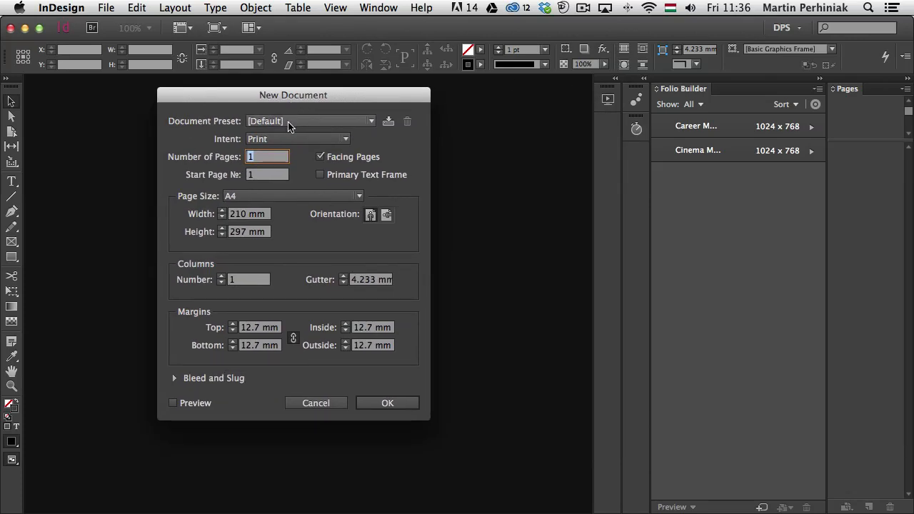
{"action": "left_click", "coordinate": [289, 122]}
{"action": "left_click", "coordinate": [238, 120]}
{"action": "left_click", "coordinate": [267, 141]}
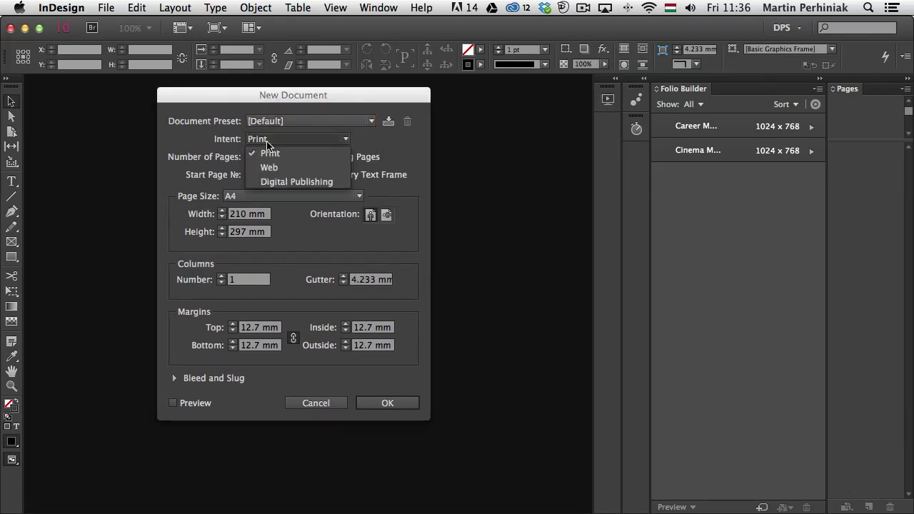
{"action": "left_click", "coordinate": [292, 183]}
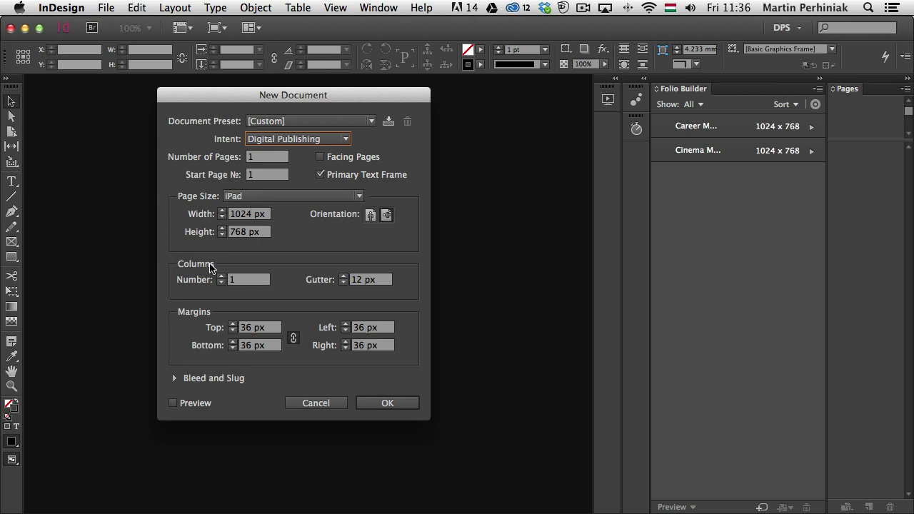
{"action": "left_click", "coordinate": [391, 407]}
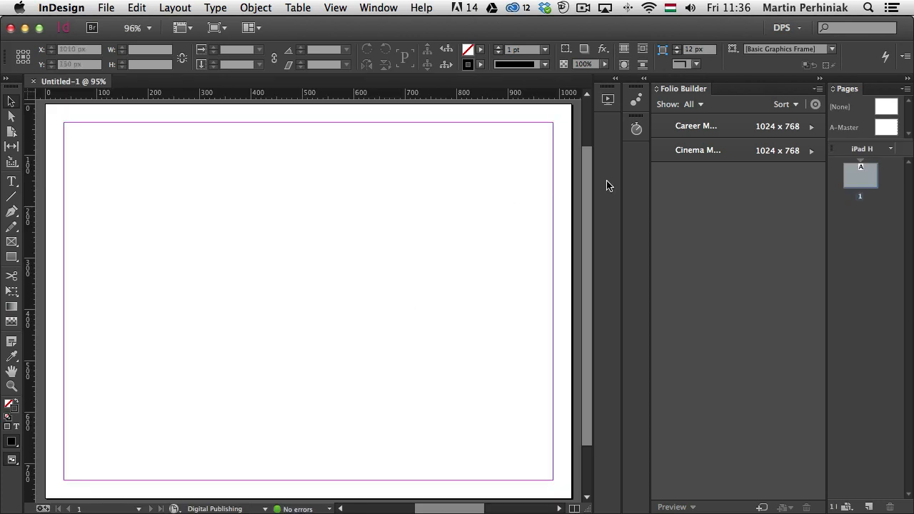
- Place the Edge Animate package fashion.oam from the Desktop onto the page
{"action": "left_click", "coordinate": [107, 8]}
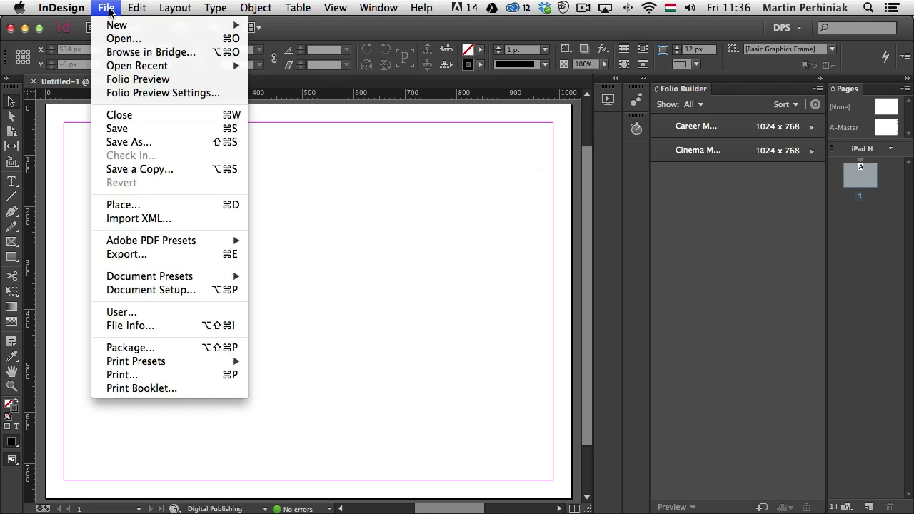
{"action": "left_click", "coordinate": [156, 206]}
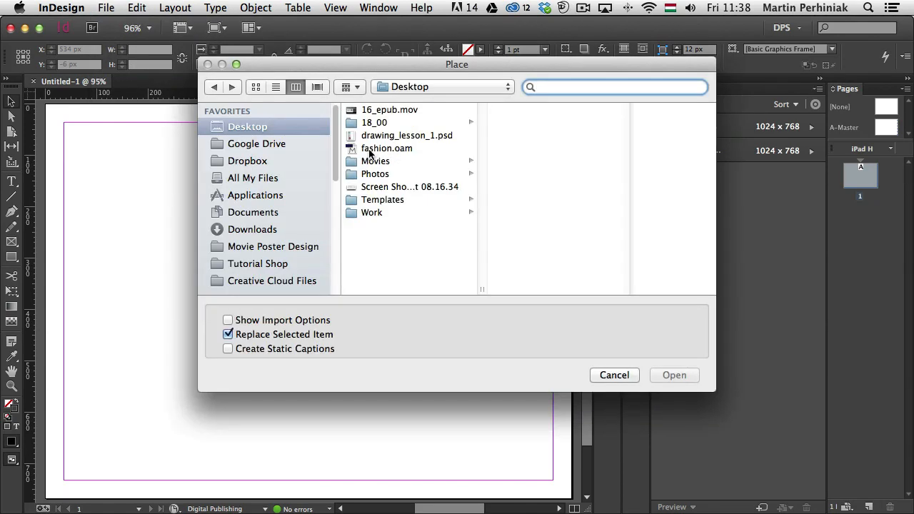
{"action": "left_click", "coordinate": [372, 150]}
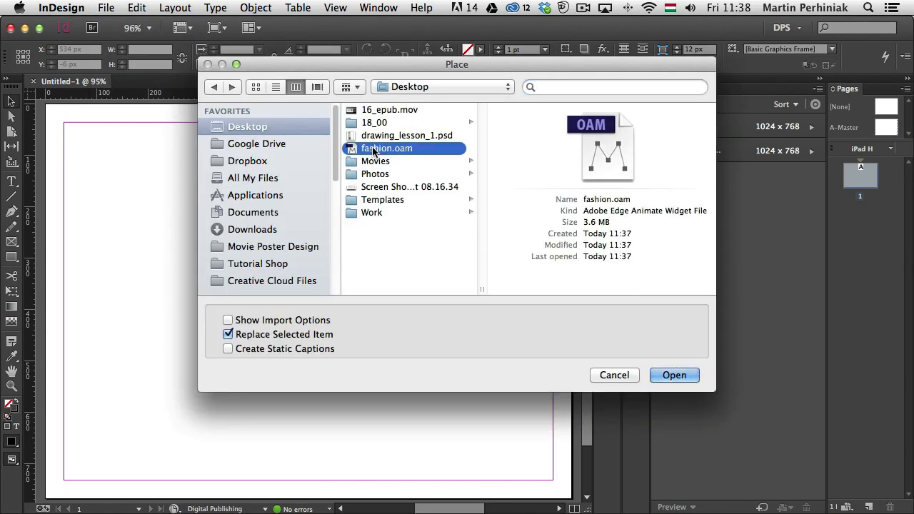
{"action": "left_click", "coordinate": [665, 372]}
{"action": "left_click", "coordinate": [98, 161]}
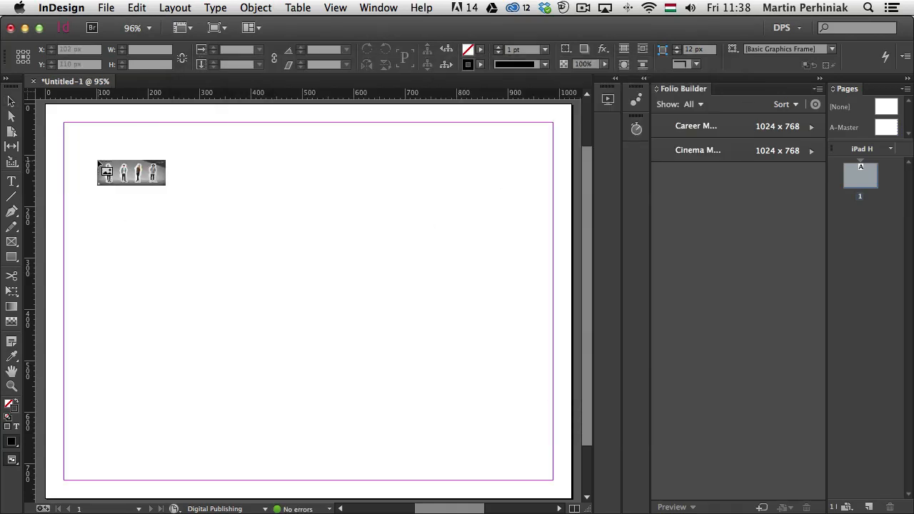
- Centre the placed animation on the page and delete the empty text frame that fills the page margins
{"action": "left_click_drag", "start_coordinate": [295, 202], "coordinate": [265, 246]}
{"action": "left_click", "coordinate": [269, 142]}
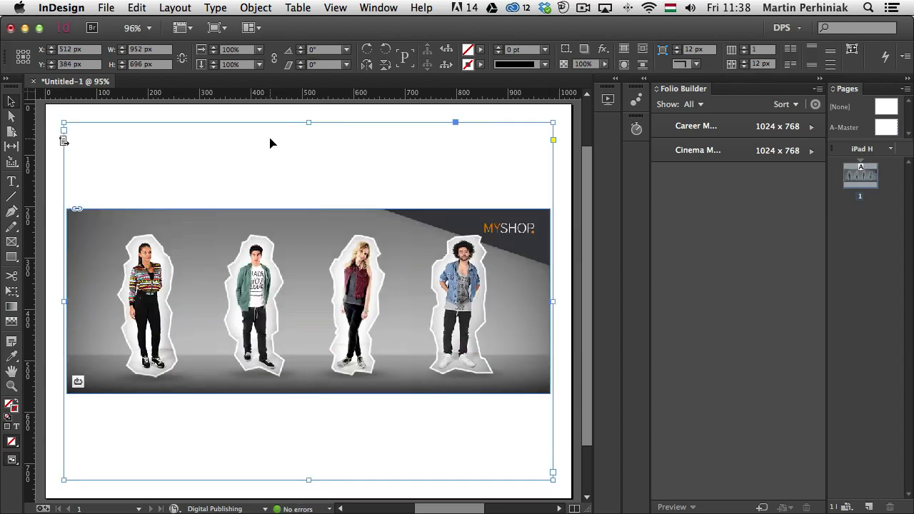
{"action": "key", "text": "Delete"}
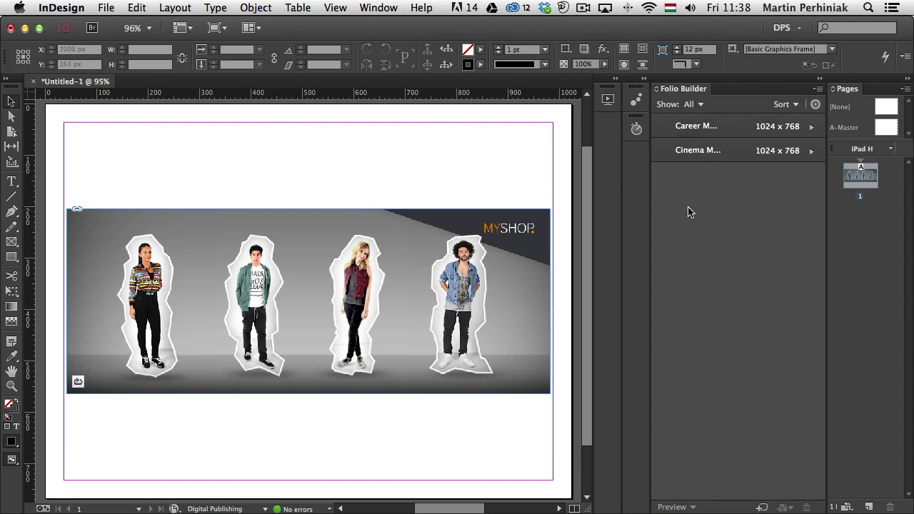
- Create an offline folio named Fashion for Apple iPad at 1024 x 768 with landscape-only orientation and PDF format
{"action": "left_click", "coordinate": [763, 507]}
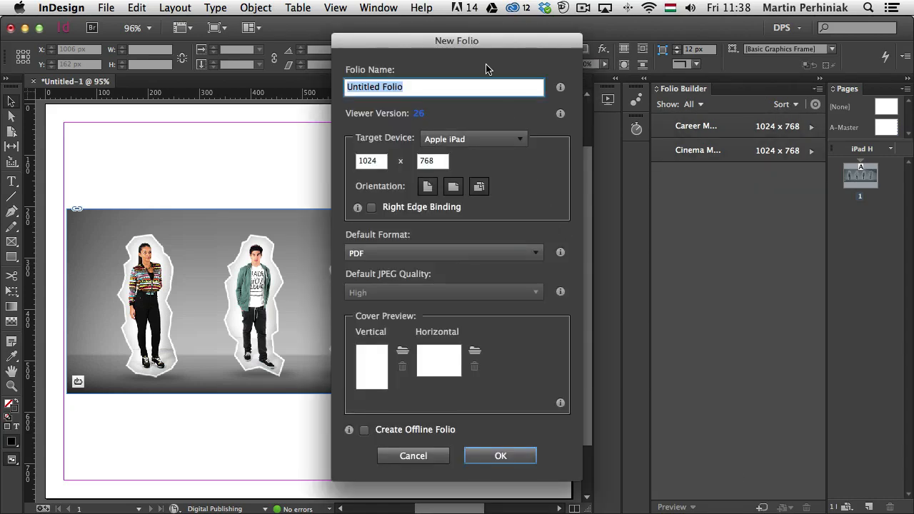
{"action": "type", "text": "Fashion"}
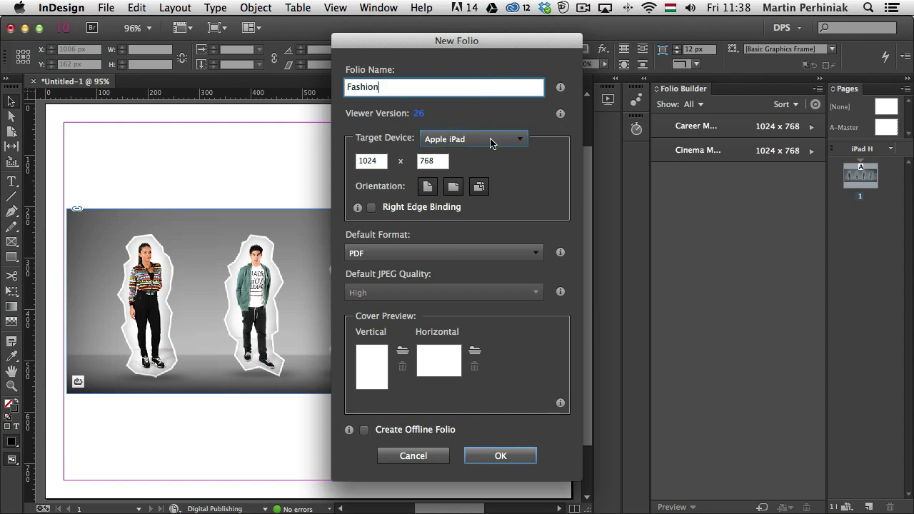
{"action": "left_click", "coordinate": [454, 188]}
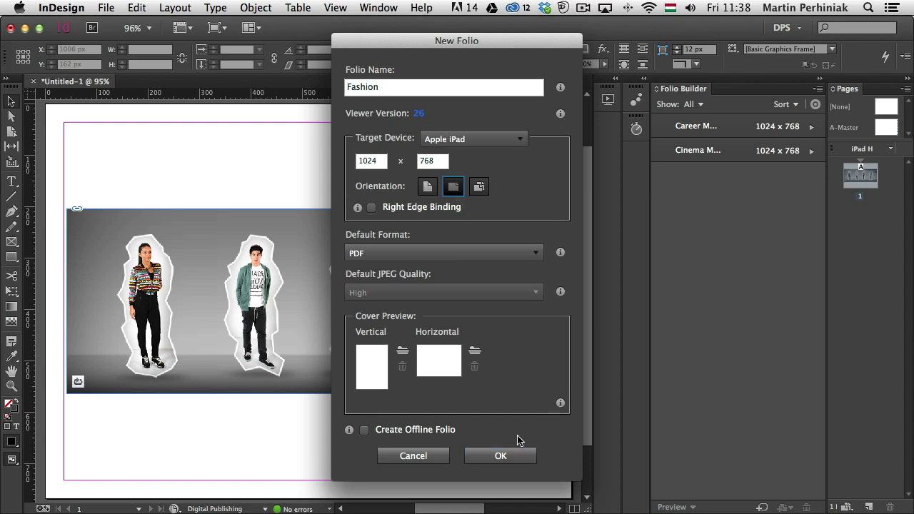
{"action": "left_click", "coordinate": [411, 431]}
{"action": "left_click", "coordinate": [491, 456]}
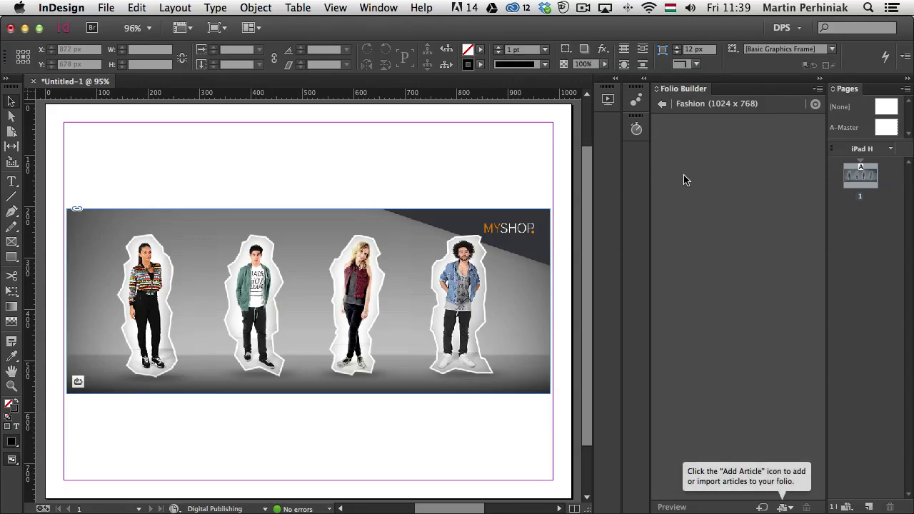
- Add an article named Product selector to the Fashion folio, with PDF format and smooth scrolling off
{"action": "left_click", "coordinate": [790, 508]}
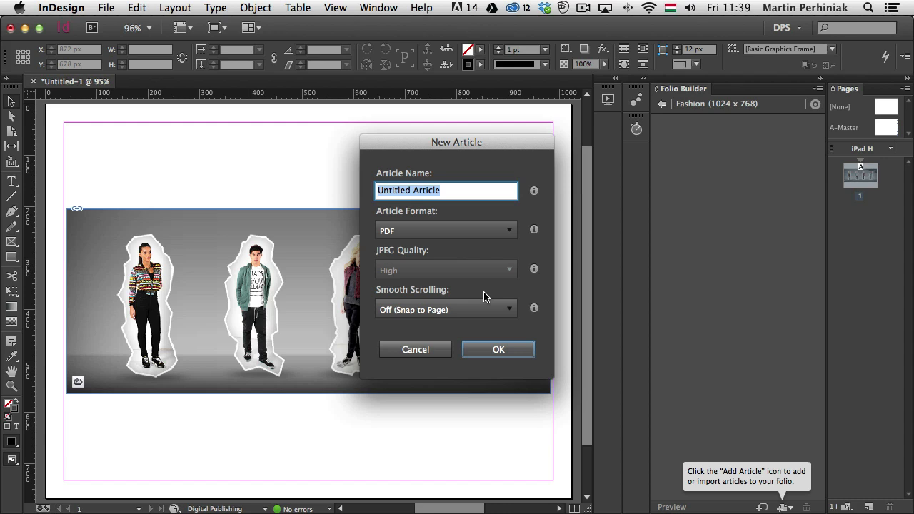
{"action": "type", "text": "Product s"}
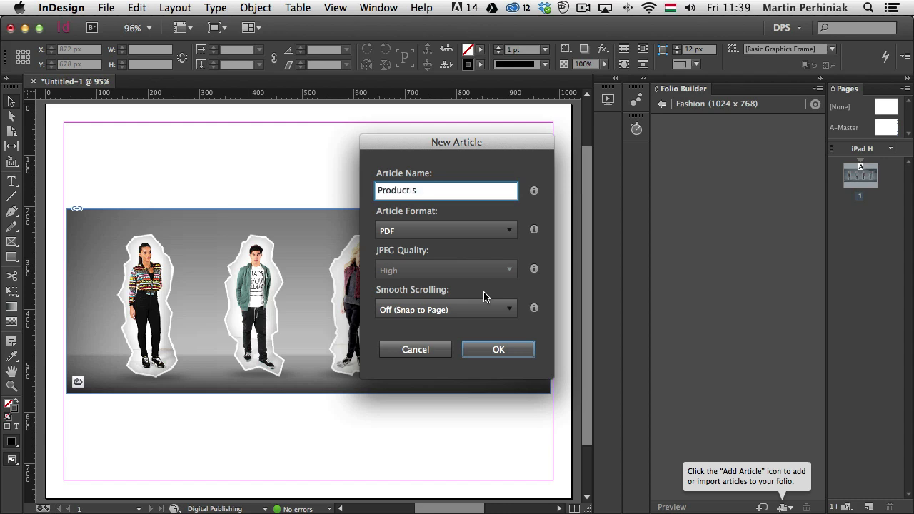
{"action": "type", "text": "elector"}
{"action": "left_click", "coordinate": [493, 351]}
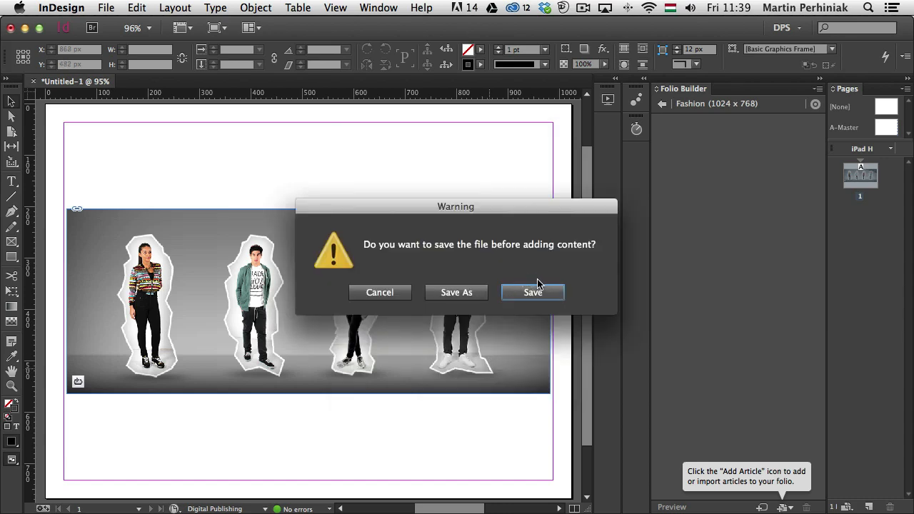
- Save the document as fashion on the Desktop before its content is added to the folio
{"action": "left_click", "coordinate": [533, 292]}
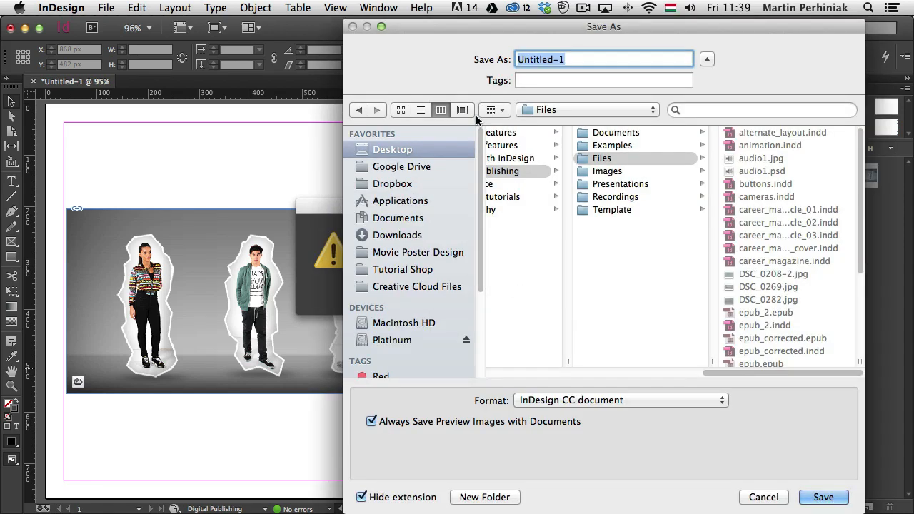
{"action": "type", "text": "fashion"}
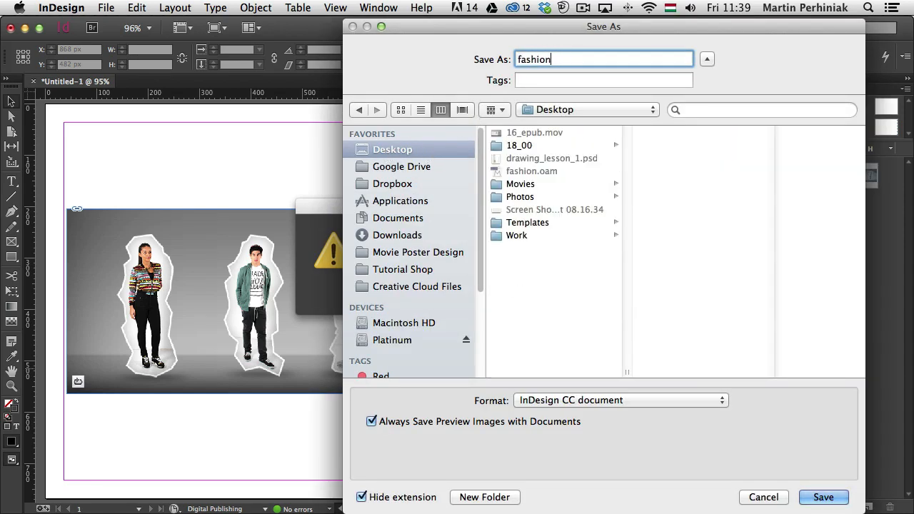
{"action": "key", "text": "Return"}
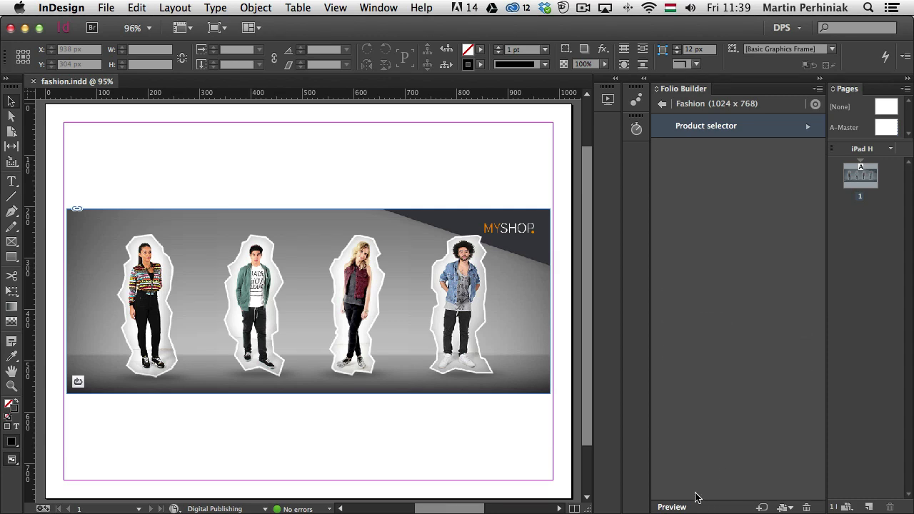
- Preview the Product selector article in Adobe Content Viewer and test how the four figures in the animation react to the pointer
{"action": "left_click", "coordinate": [671, 507]}
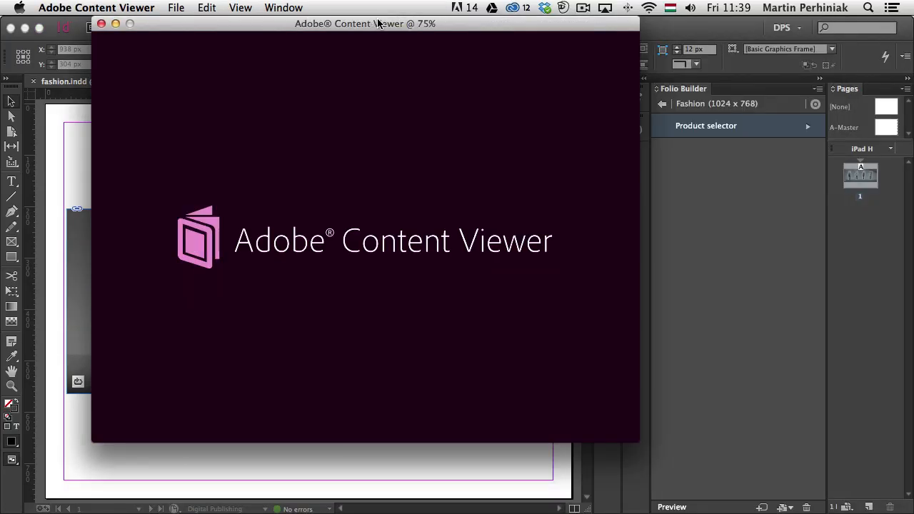
{"action": "left_click_drag", "start_coordinate": [378, 24], "coordinate": [396, 46]}
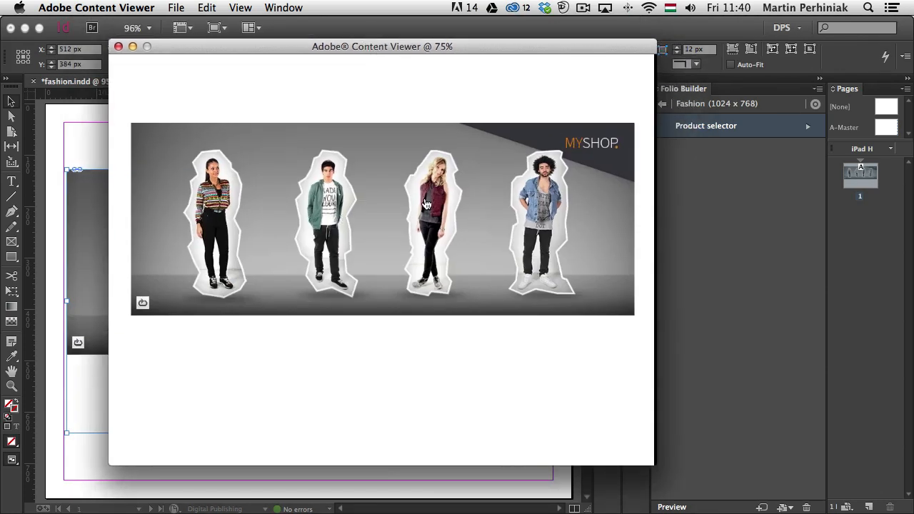
{"action": "left_click", "coordinate": [369, 209]}
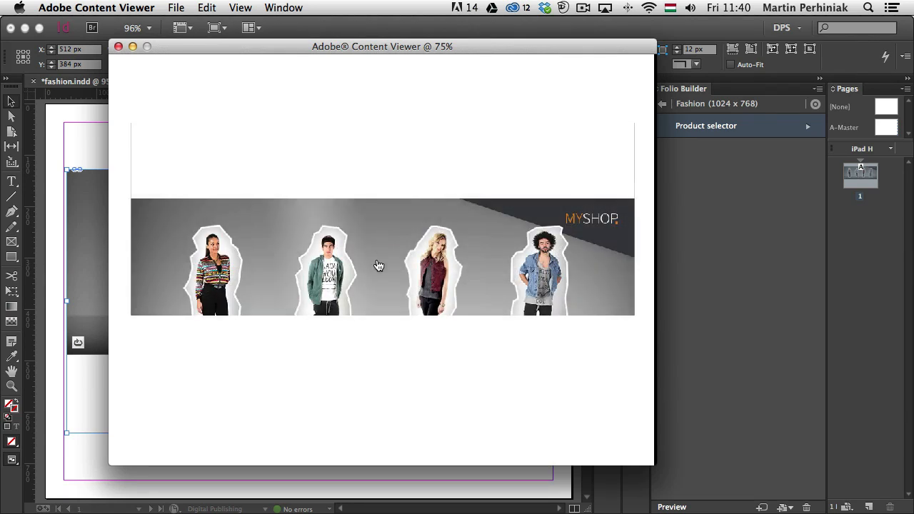
{"action": "left_click", "coordinate": [344, 280]}
{"action": "left_click", "coordinate": [437, 282]}
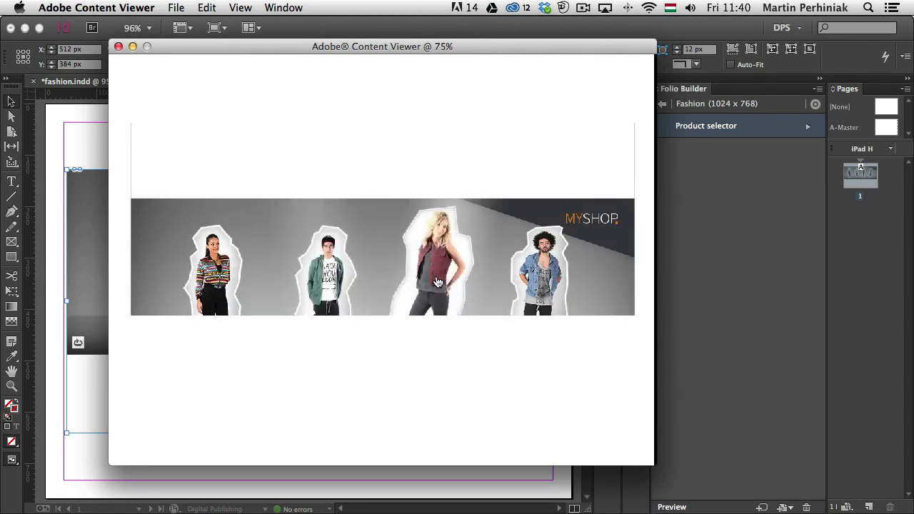
{"action": "left_click", "coordinate": [561, 267]}
{"action": "left_click", "coordinate": [443, 271]}
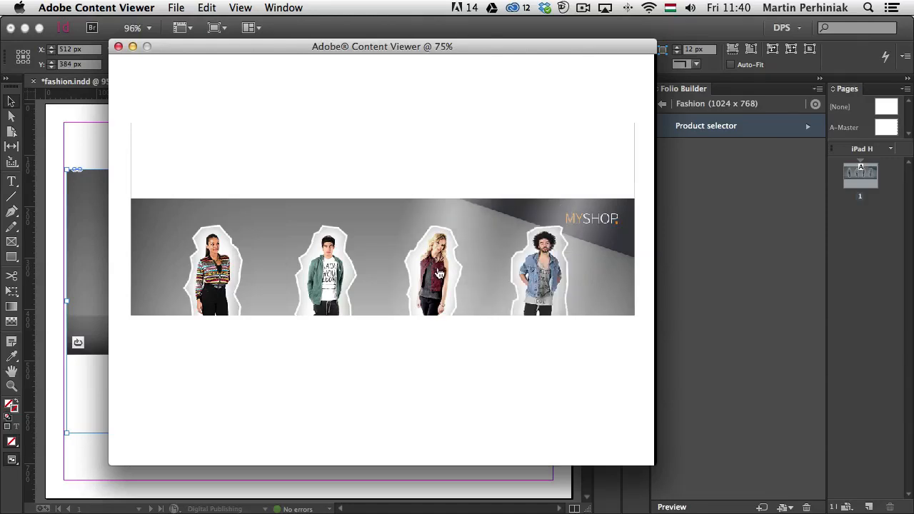
{"action": "left_click", "coordinate": [344, 269]}
- Test the product details in the preview by opening and closing them for the first two figures, and try the third
{"action": "left_click", "coordinate": [216, 269]}
{"action": "left_click", "coordinate": [220, 268]}
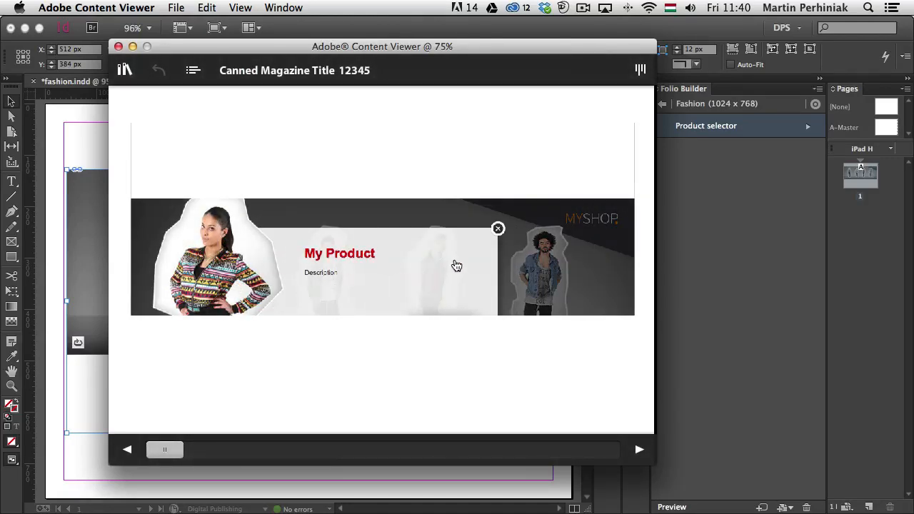
{"action": "left_click", "coordinate": [497, 229]}
{"action": "left_click", "coordinate": [327, 268]}
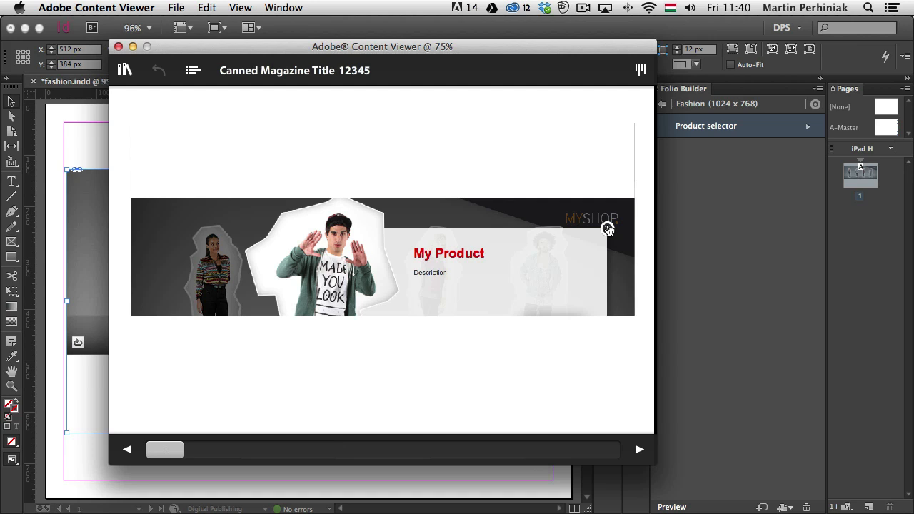
{"action": "left_click", "coordinate": [607, 229]}
{"action": "left_click", "coordinate": [427, 251]}
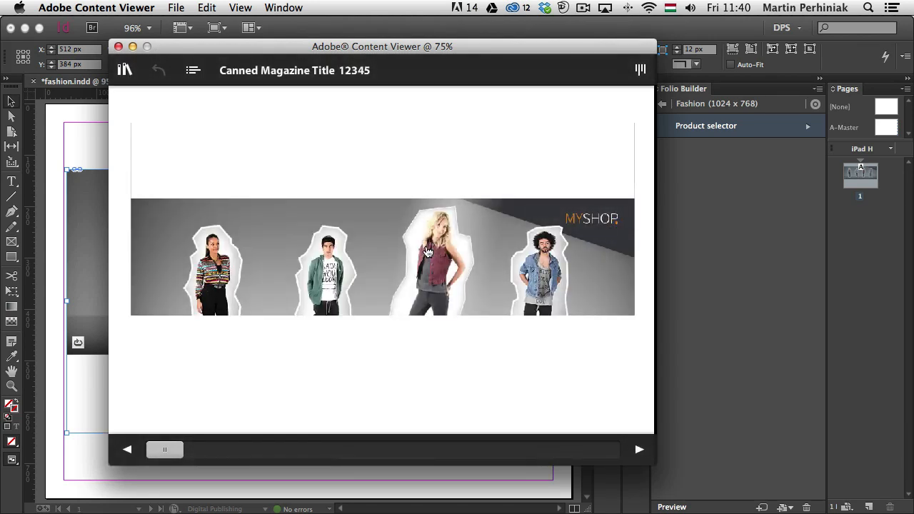